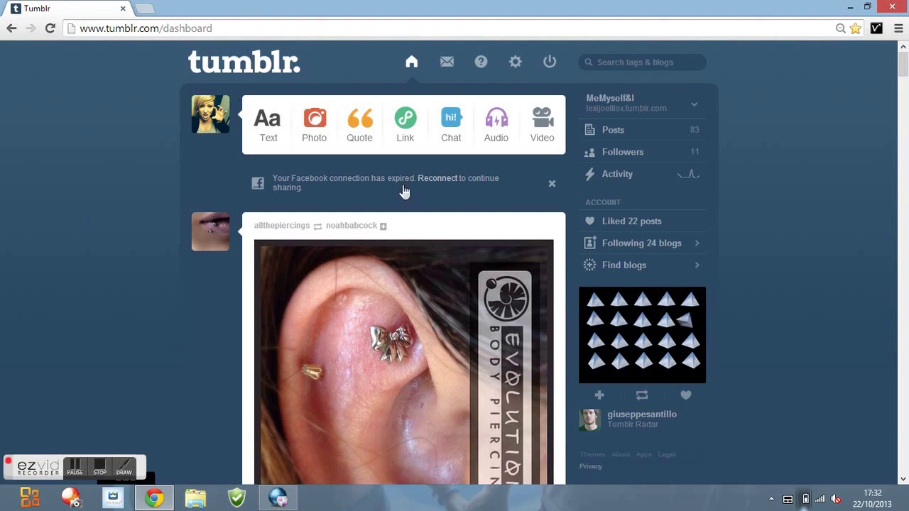
Open the MeMyself&I blog from the dashboard and bring up its page list in the Customize settings
{"action": "left_click", "coordinate": [650, 110]}
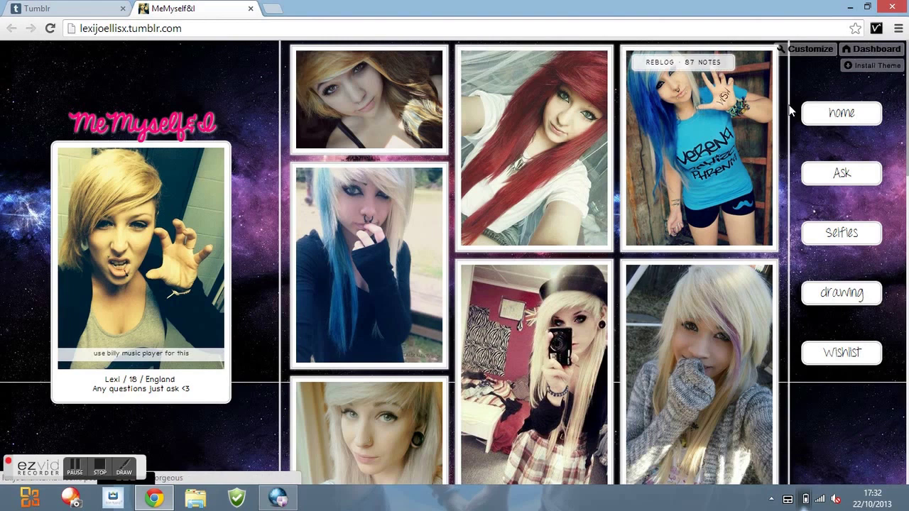
{"action": "left_click", "coordinate": [813, 57]}
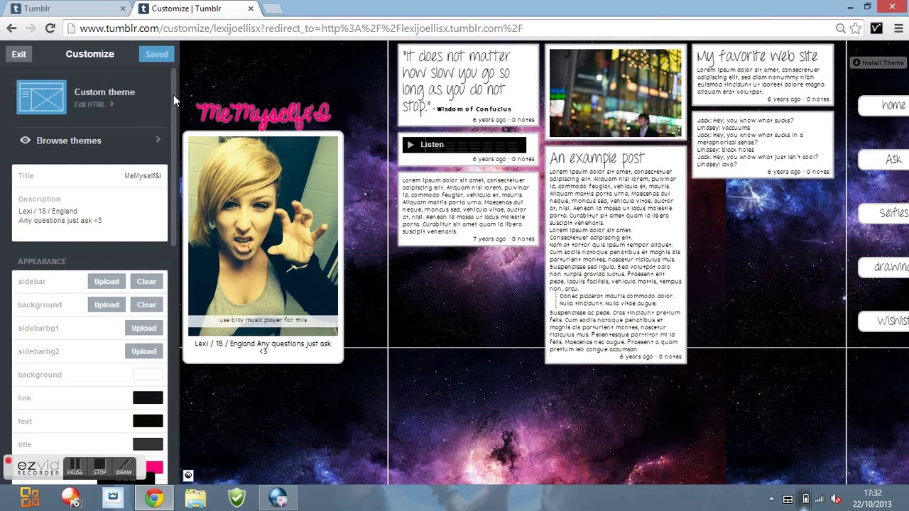
{"action": "left_click_drag", "start_coordinate": [174, 96], "coordinate": [208, 332]}
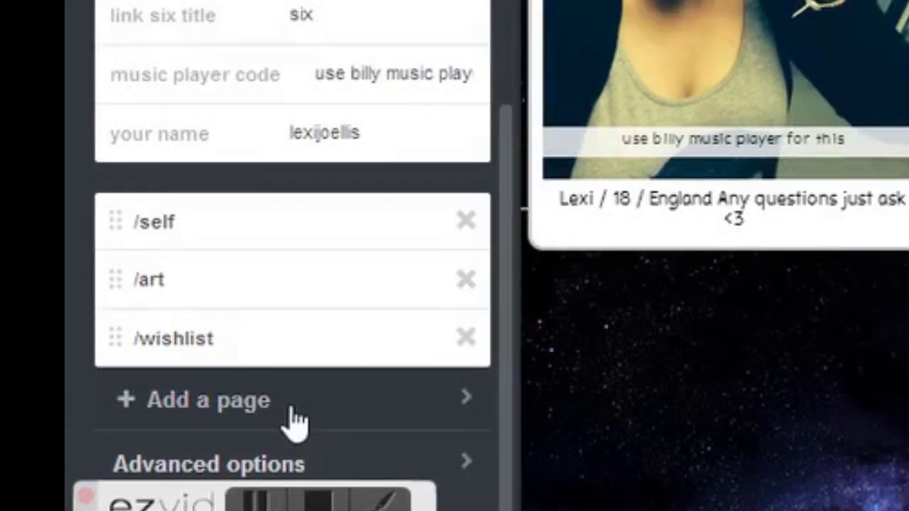
Start adding a Standard Layout page to the blog with the URL ending tagged/self
{"action": "left_click", "coordinate": [313, 338]}
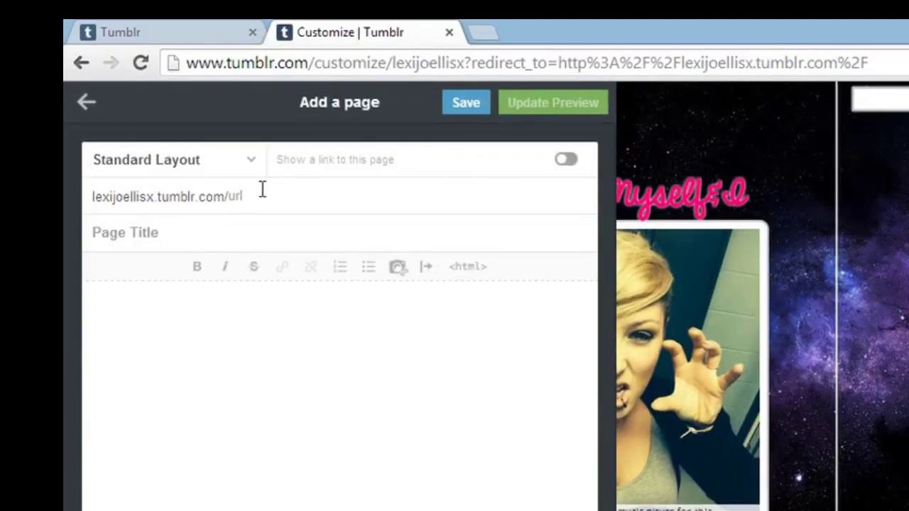
{"action": "left_click", "coordinate": [251, 197]}
{"action": "type", "text": "tagges"}
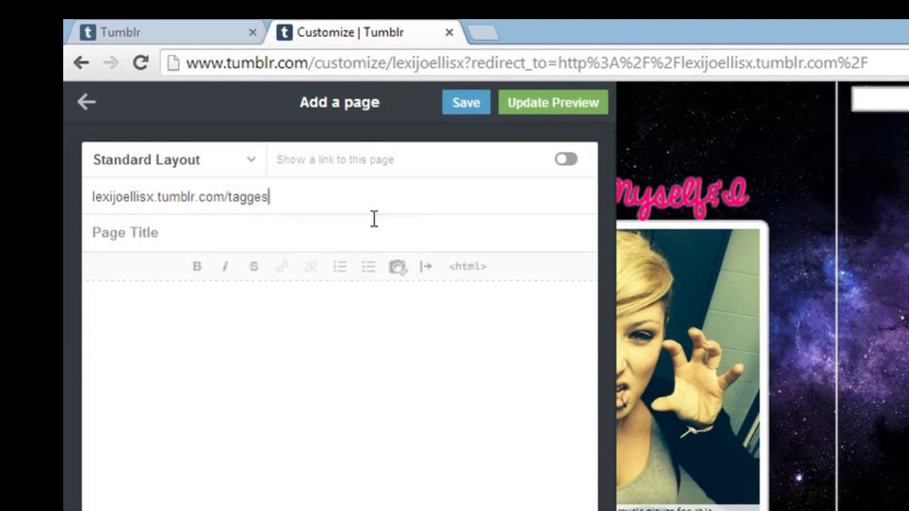
{"action": "key", "text": "BackSpace"}
{"action": "type", "text": "d/"}
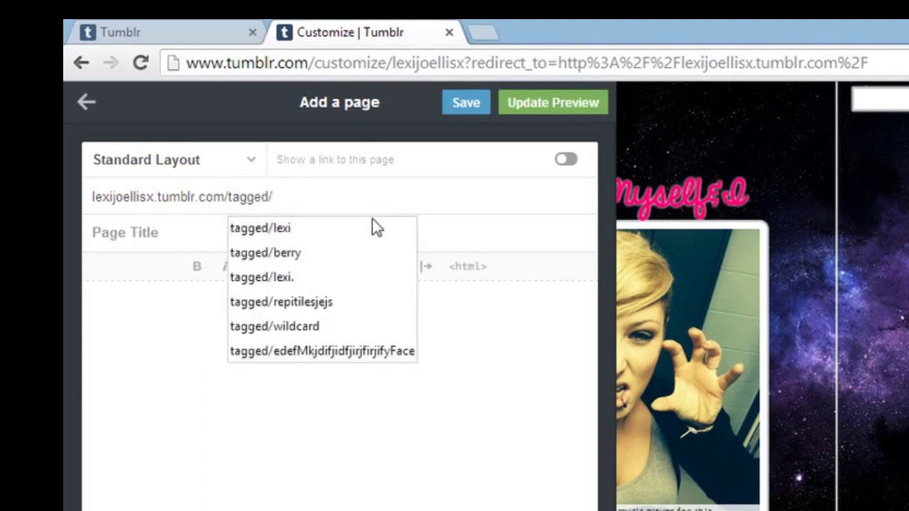
{"action": "type", "text": "s"}
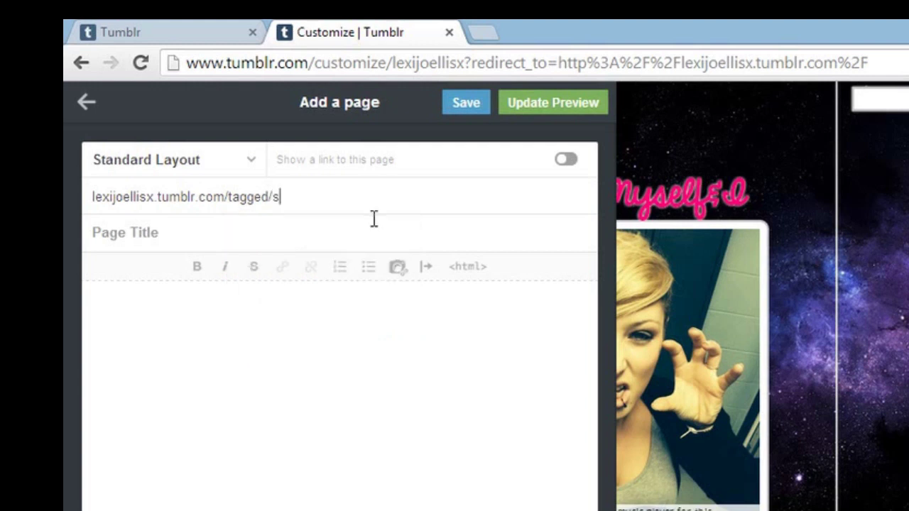
{"action": "type", "text": "elf"}
Give the page the title "self" and body "xxx", enable its link, and save it
{"action": "left_click", "coordinate": [320, 236]}
{"action": "type", "text": "self"}
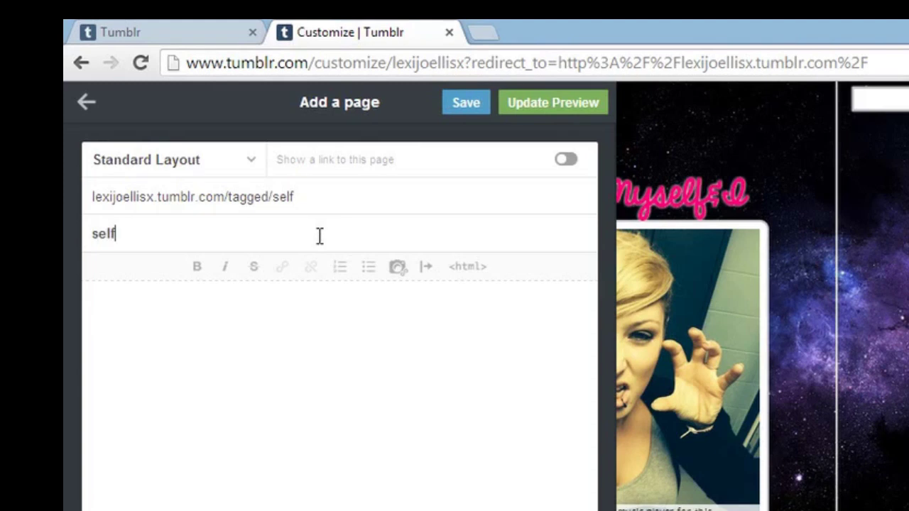
{"action": "left_click", "coordinate": [265, 315]}
{"action": "type", "text": "xxx"}
{"action": "left_click", "coordinate": [567, 160]}
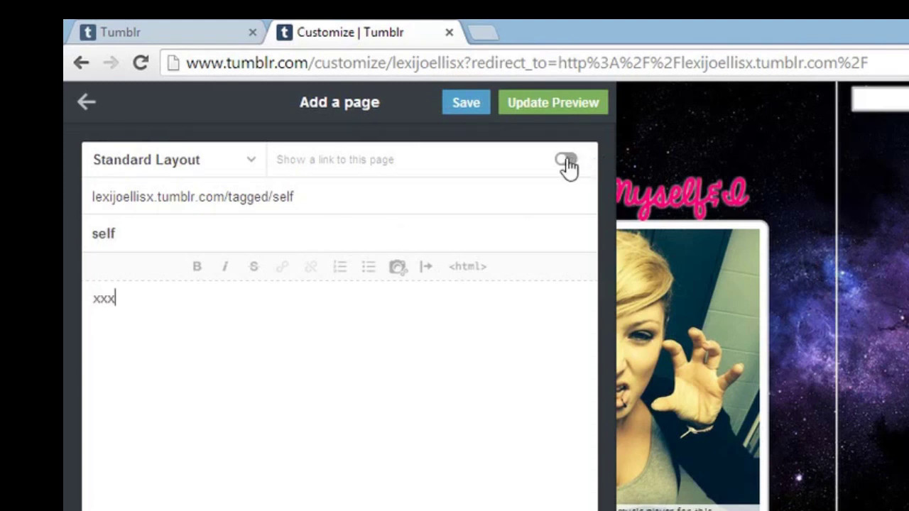
{"action": "left_click", "coordinate": [469, 105]}
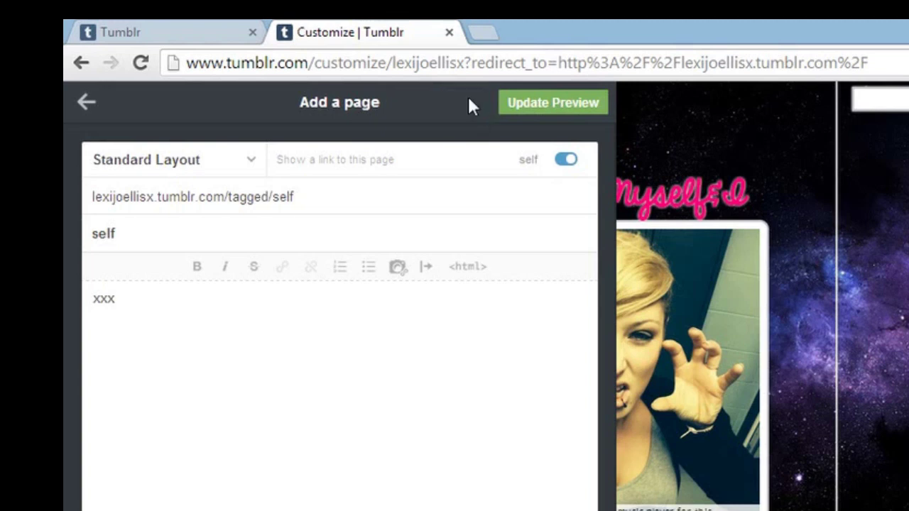
{"action": "left_click", "coordinate": [86, 102]}
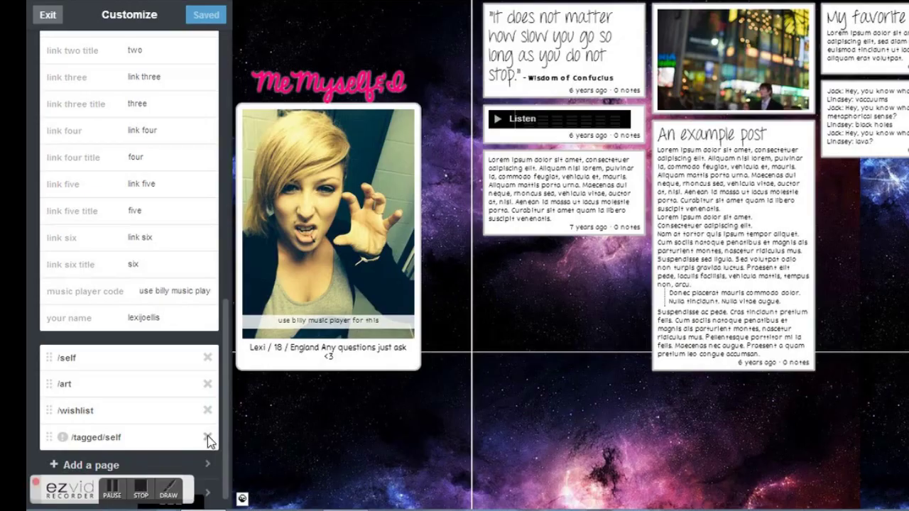
Delete the /tagged/self page from the blog's page list
{"action": "left_click", "coordinate": [208, 438]}
{"action": "left_click", "coordinate": [595, 182]}
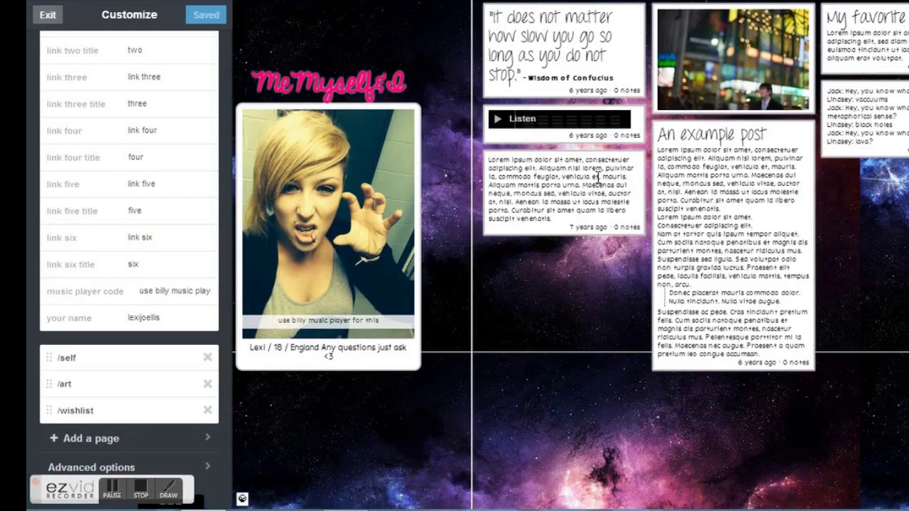
Add a new page of type Redirect with the URL ending selfx
{"action": "left_click", "coordinate": [80, 438]}
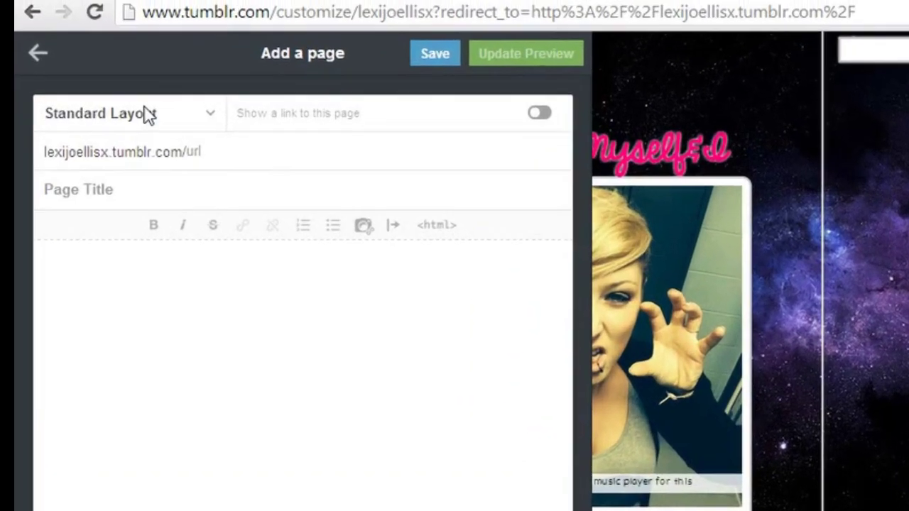
{"action": "left_click", "coordinate": [118, 59]}
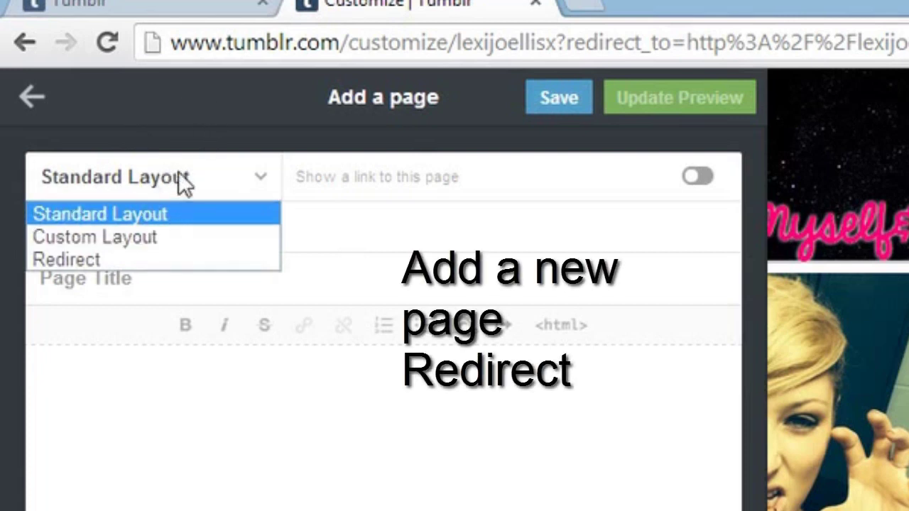
{"action": "left_click", "coordinate": [119, 262]}
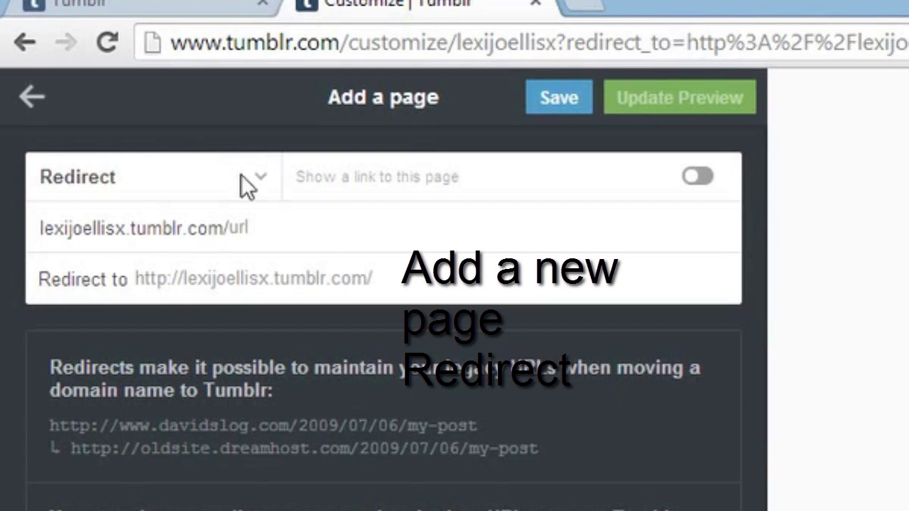
{"action": "left_click", "coordinate": [284, 221]}
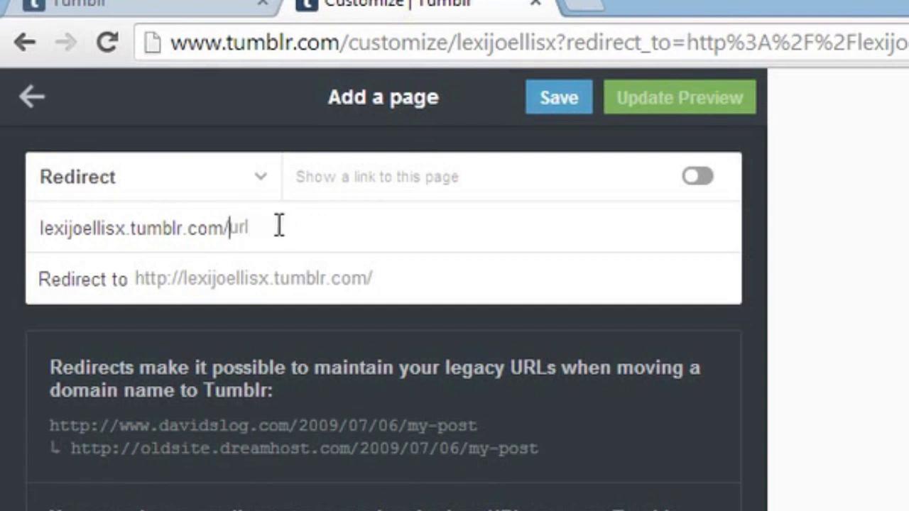
{"action": "type", "text": "self"}
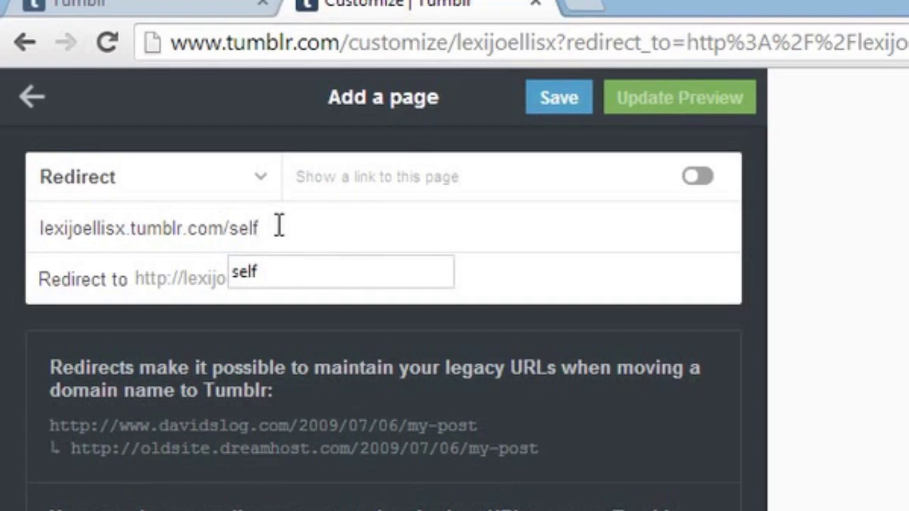
{"action": "type", "text": "x"}
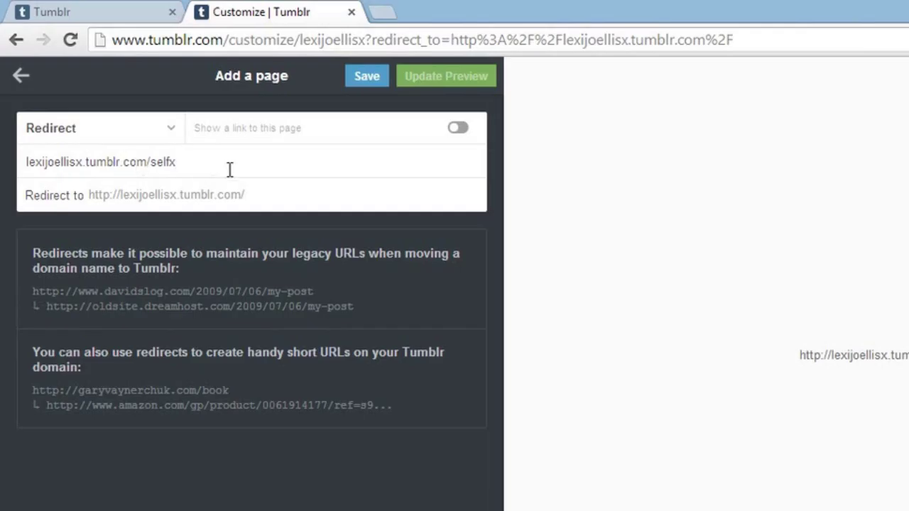
Set the page's redirect target to the blog's full www address followed by /tagged/selfx
{"action": "left_click", "coordinate": [270, 196]}
{"action": "left_click", "coordinate": [255, 196]}
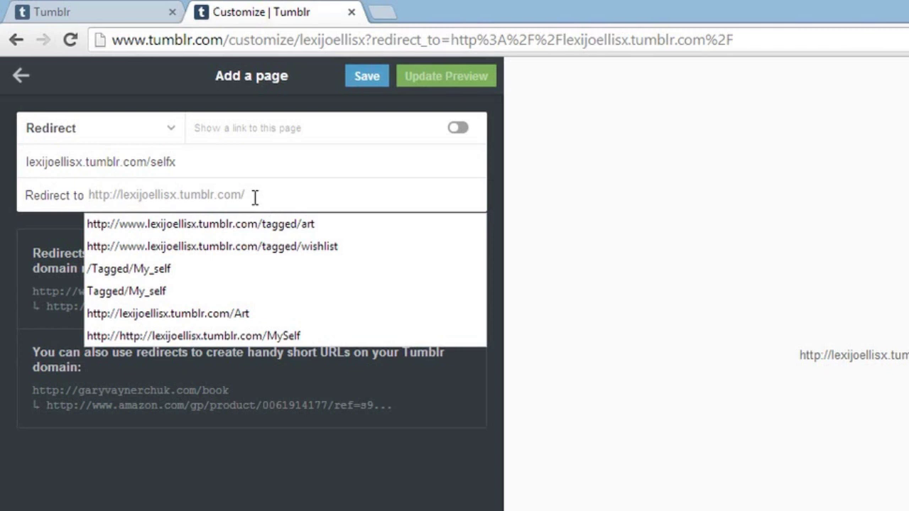
{"action": "key", "text": "Down"}
{"action": "key", "text": "Return"}
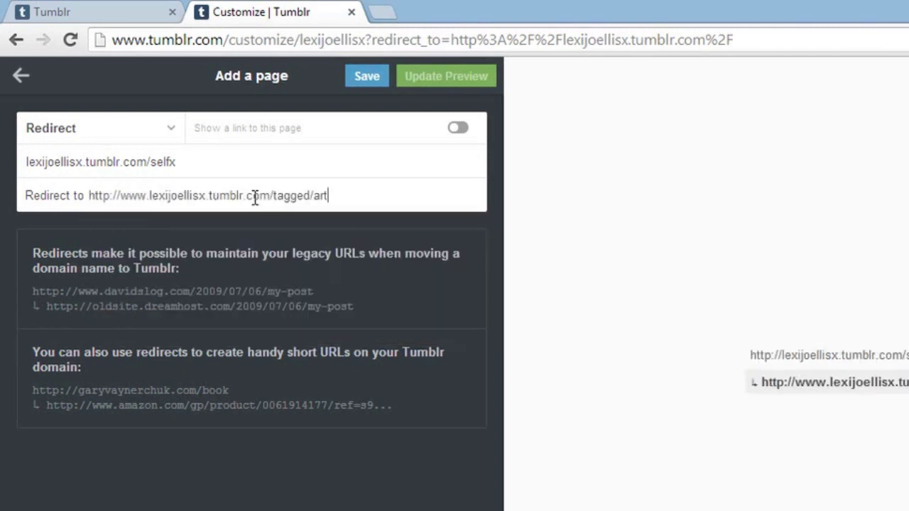
{"action": "key", "text": "BackSpace"}
{"action": "key", "text": "BackSpace"}
{"action": "key", "text": "BackSpace"}
{"action": "key", "text": "BackSpace"}
{"action": "key", "text": "BackSpace"}
{"action": "key", "text": "BackSpace"}
{"action": "key", "text": "BackSpace"}
{"action": "key", "text": "BackSpace"}
{"action": "key", "text": "BackSpace"}
{"action": "key", "text": "BackSpace"}
{"action": "key", "text": "BackSpace"}
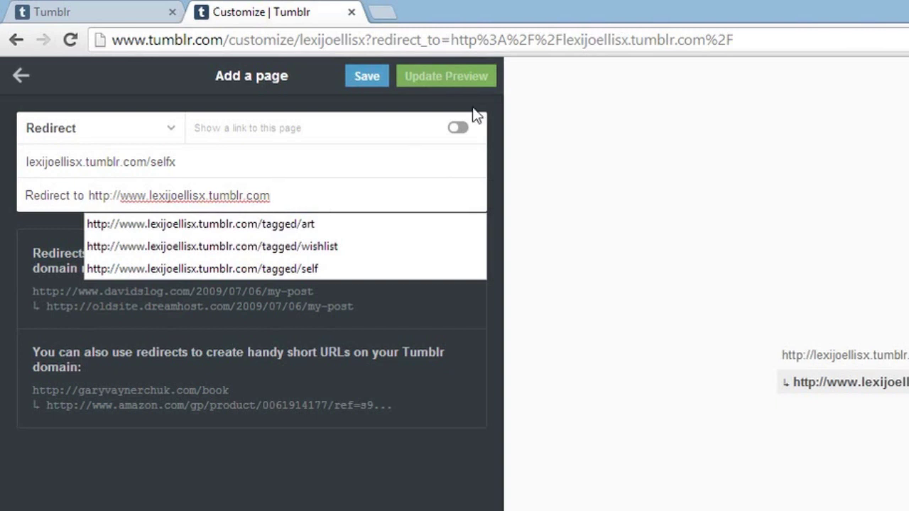
{"action": "type", "text": "/t"}
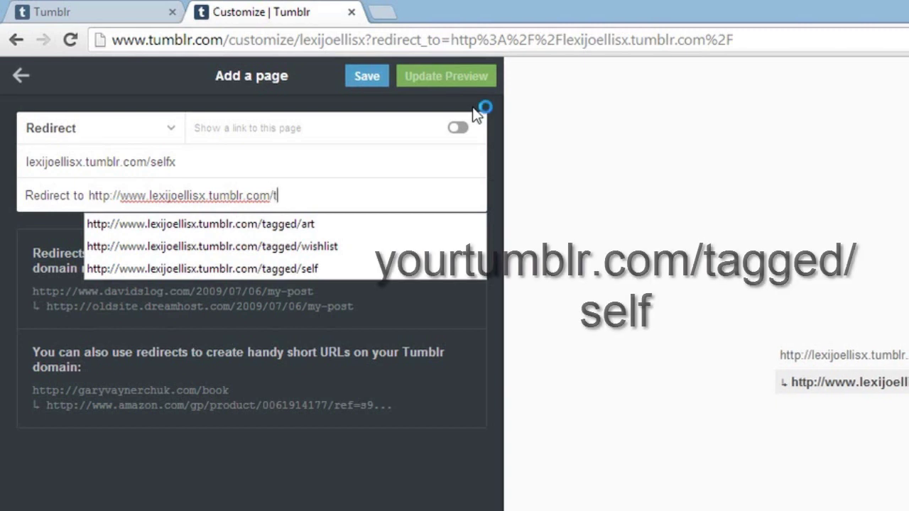
{"action": "type", "text": "agged/"}
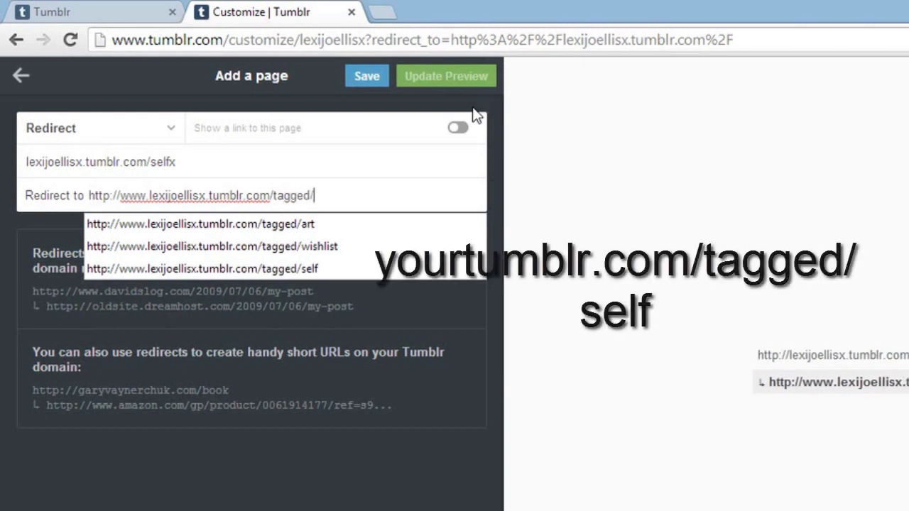
{"action": "type", "text": "selfx"}
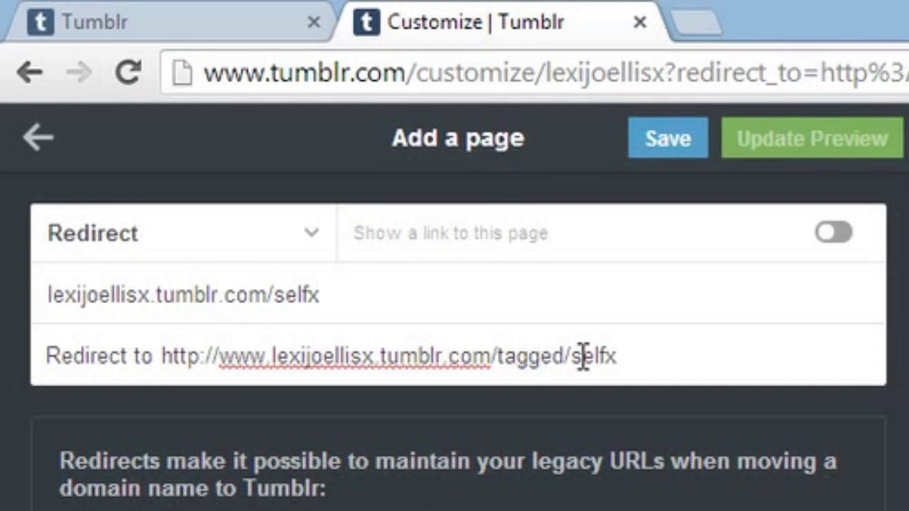
Show a link to the redirect page labelled "wishlistx", save the page and return to the page list
{"action": "left_click", "coordinate": [843, 227]}
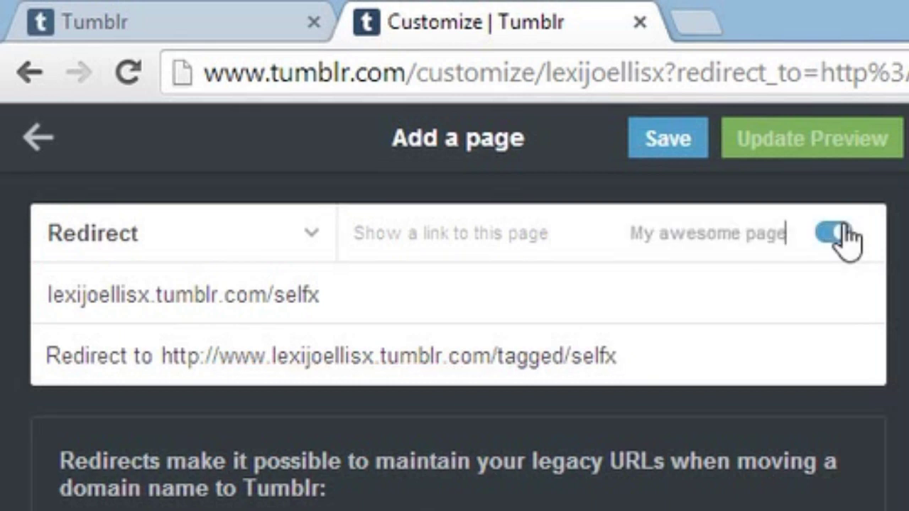
{"action": "left_click", "coordinate": [778, 233]}
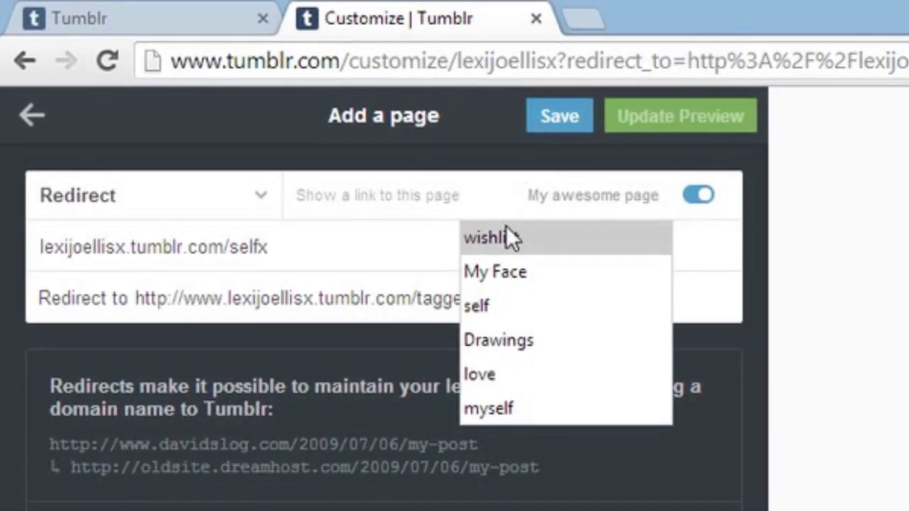
{"action": "left_click", "coordinate": [600, 284]}
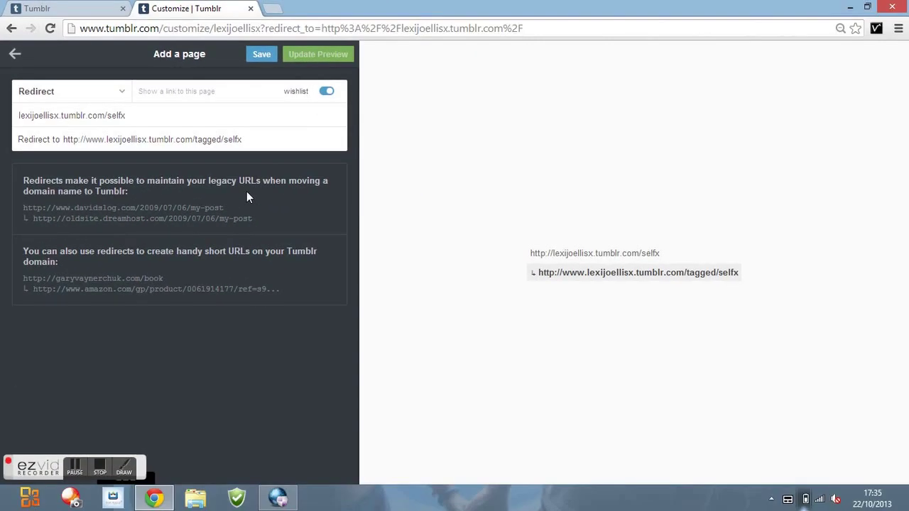
{"action": "type", "text": "x"}
{"action": "left_click", "coordinate": [265, 56]}
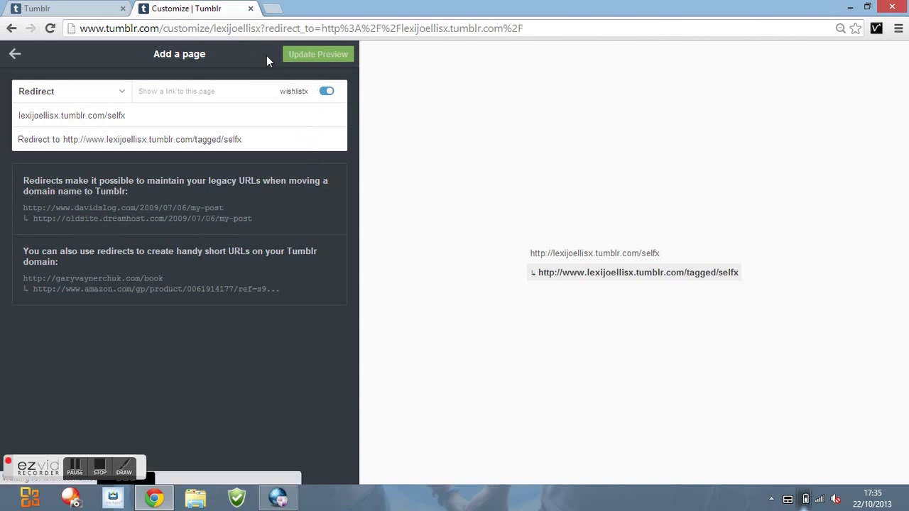
{"action": "left_click", "coordinate": [14, 55]}
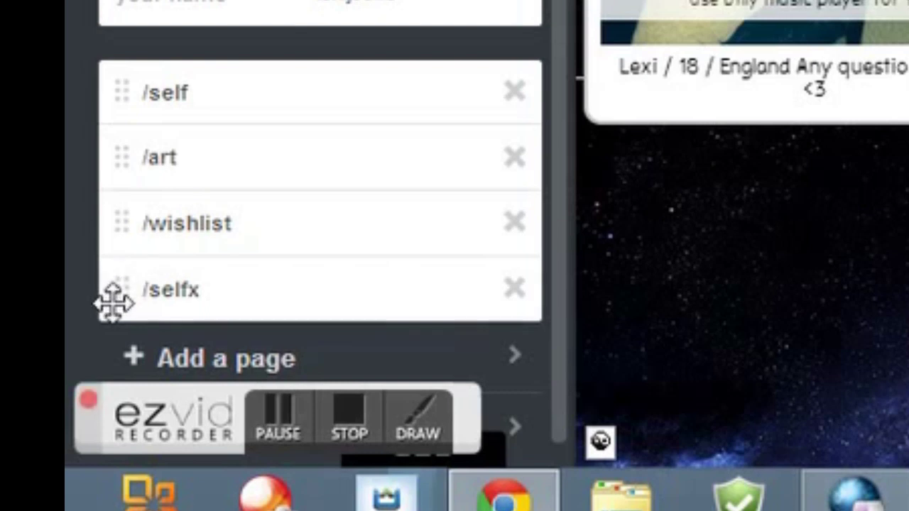
Edit the /selfx page to change its link label to "example", then save it and return to the page list
{"action": "left_click", "coordinate": [421, 301]}
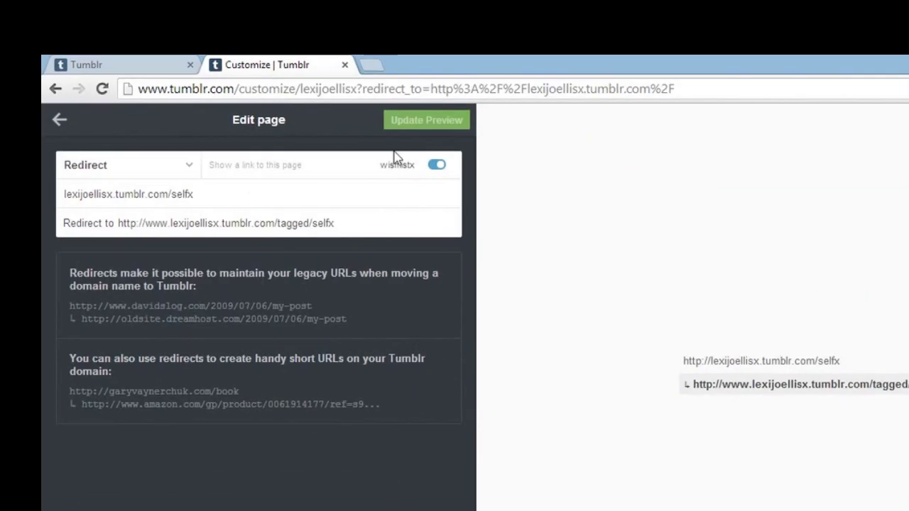
{"action": "left_click_drag", "start_coordinate": [372, 163], "coordinate": [462, 168]}
{"action": "type", "text": "example"}
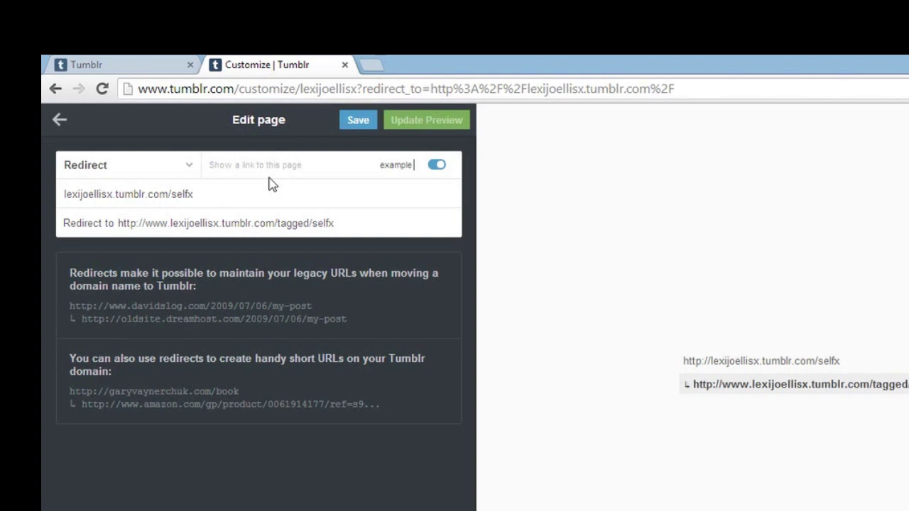
{"action": "double_click", "coordinate": [182, 195]}
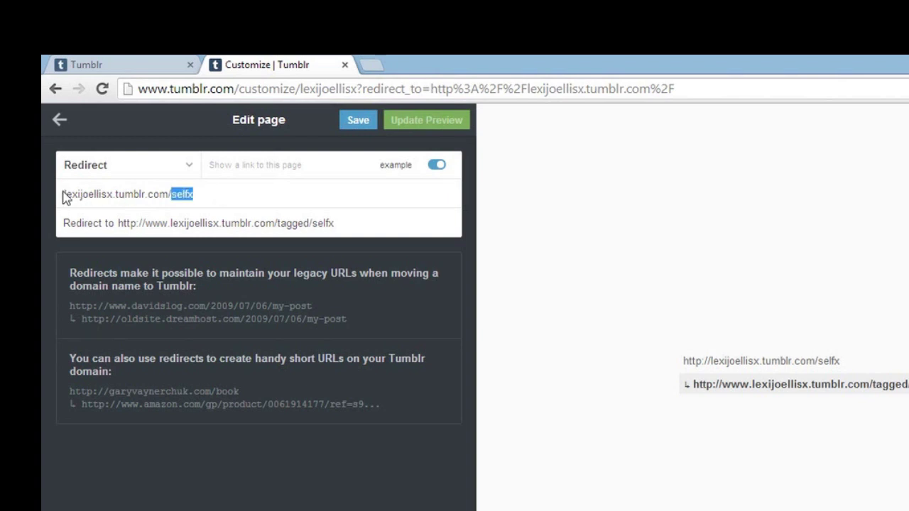
{"action": "left_click", "coordinate": [171, 195]}
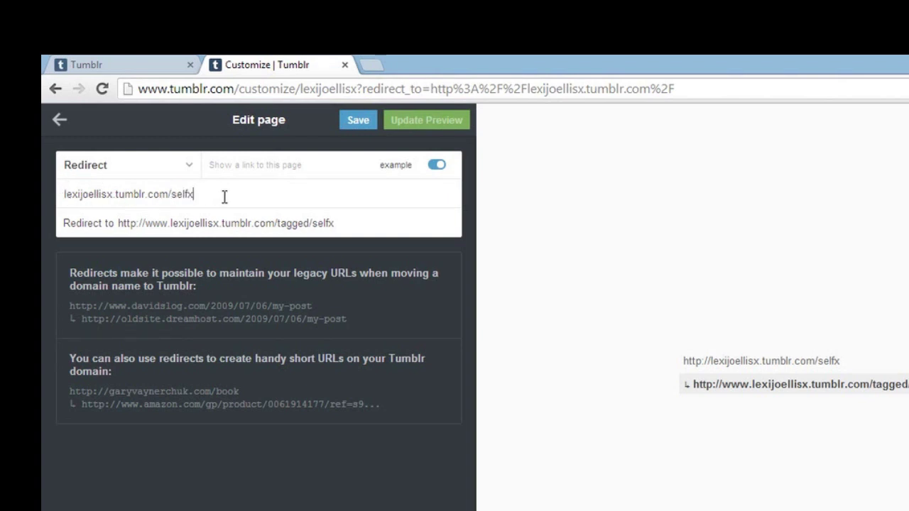
{"action": "left_click", "coordinate": [359, 122]}
{"action": "left_click", "coordinate": [60, 122]}
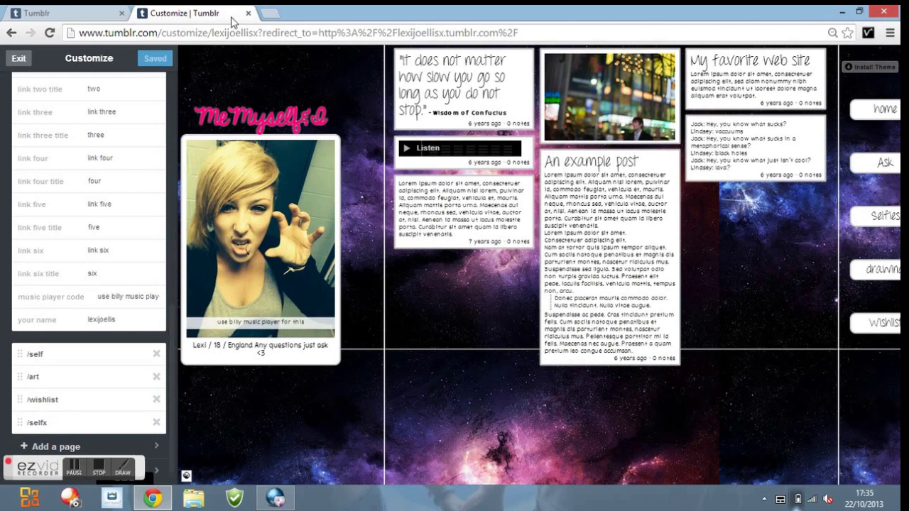
Open the live blog's home page in a new browser tab
{"action": "left_click", "coordinate": [270, 14]}
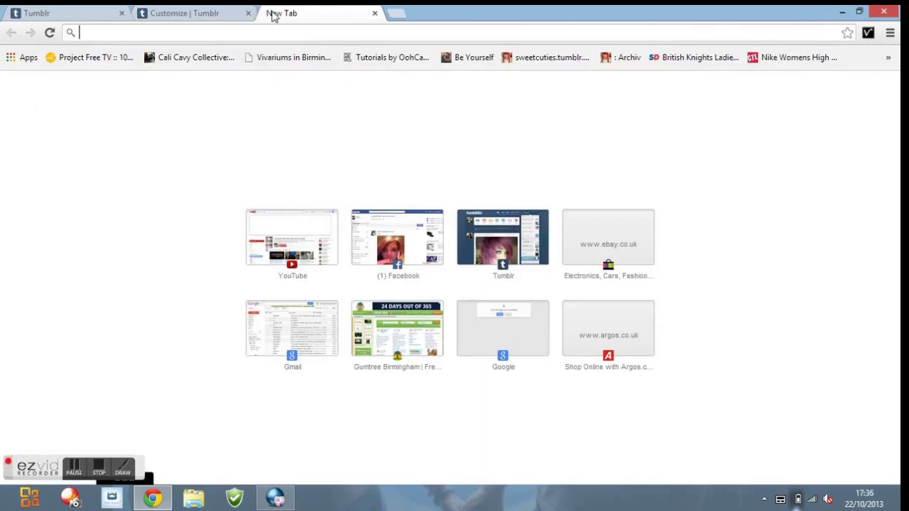
{"action": "type", "text": "lexijoellisx.tumblr.com"}
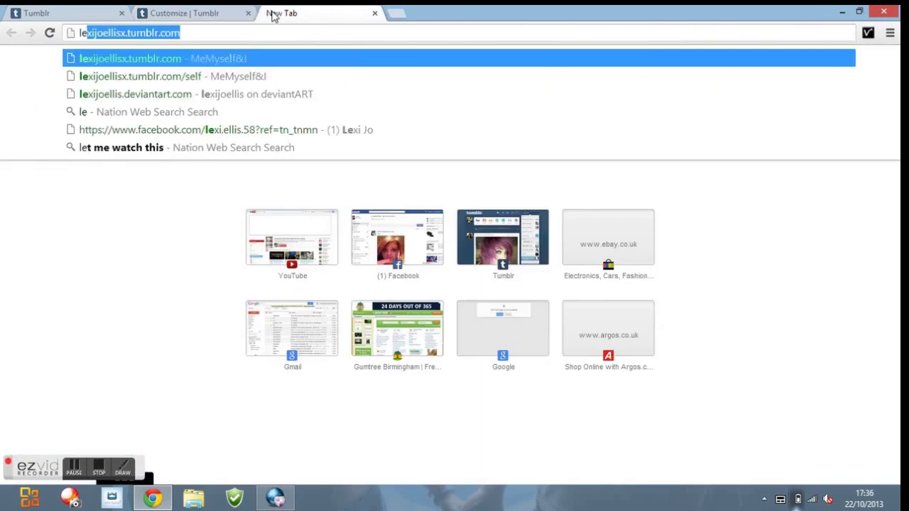
{"action": "key", "text": "Return"}
Review the /self page's redirect settings in the theme customizer and return to the page list
{"action": "left_click", "coordinate": [185, 13]}
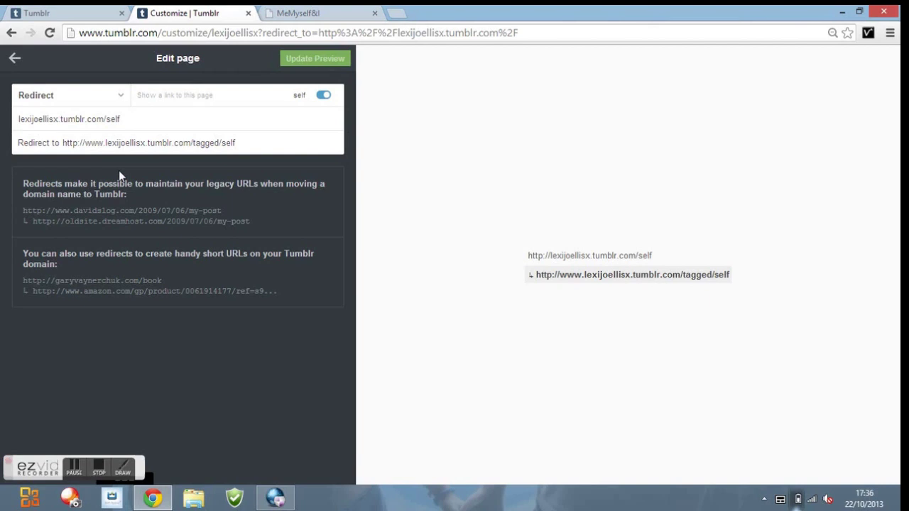
{"action": "left_click", "coordinate": [15, 60]}
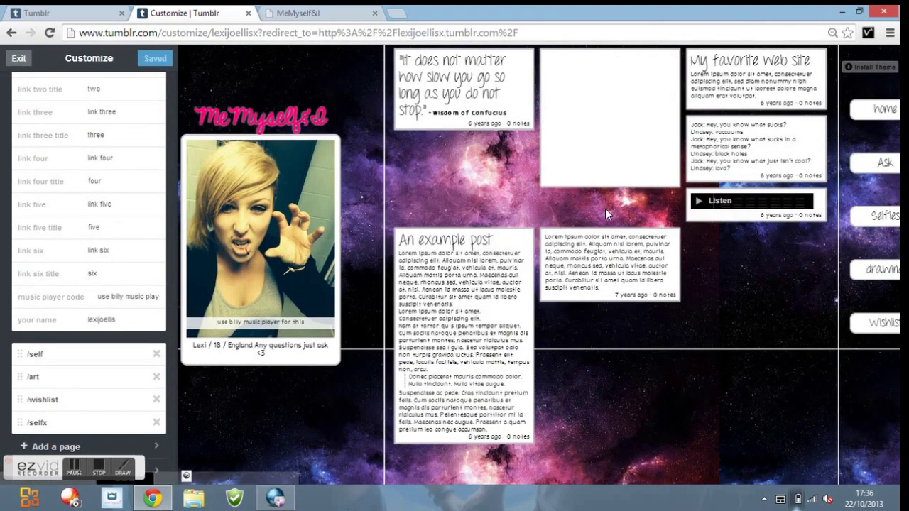
Go from the live blog to the Tumblr dashboard and open the blog's own list of posts
{"action": "left_click", "coordinate": [884, 110]}
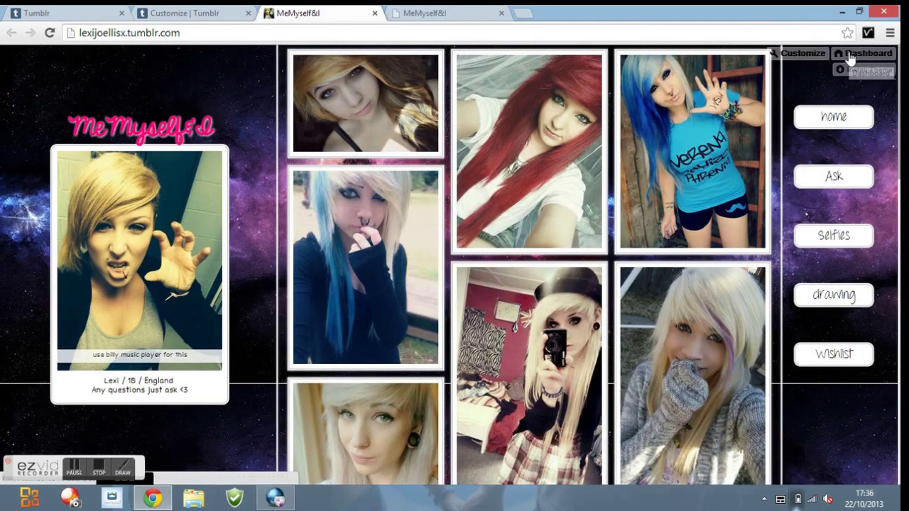
{"action": "left_click", "coordinate": [853, 55]}
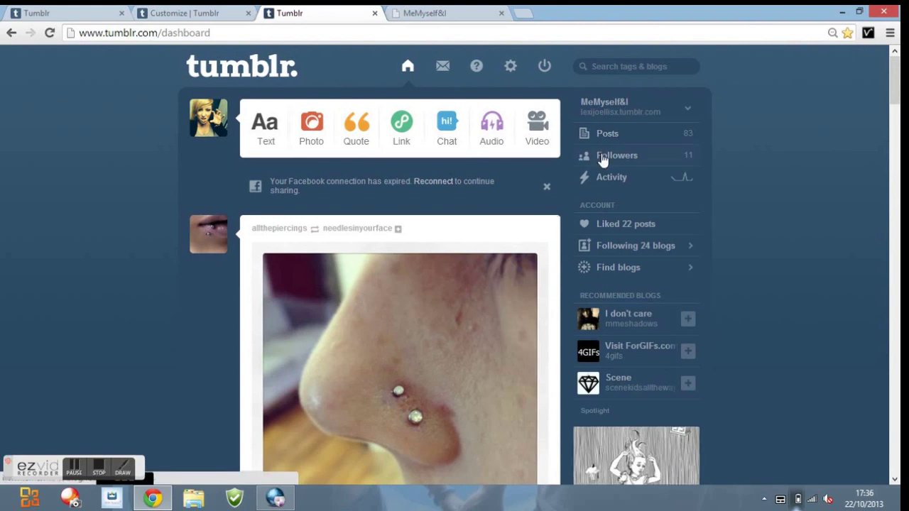
{"action": "left_click", "coordinate": [627, 135]}
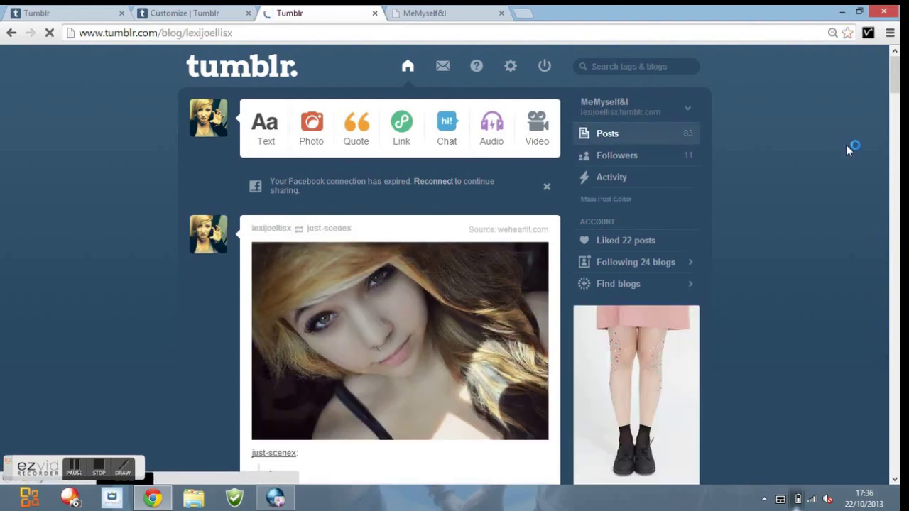
Add the tag "self" to the close-up photo post tagged #septum, #monroe and #madussa, and save the post
{"action": "scroll", "coordinate": [846, 145], "scroll_direction": "down", "scroll_amount": 6}
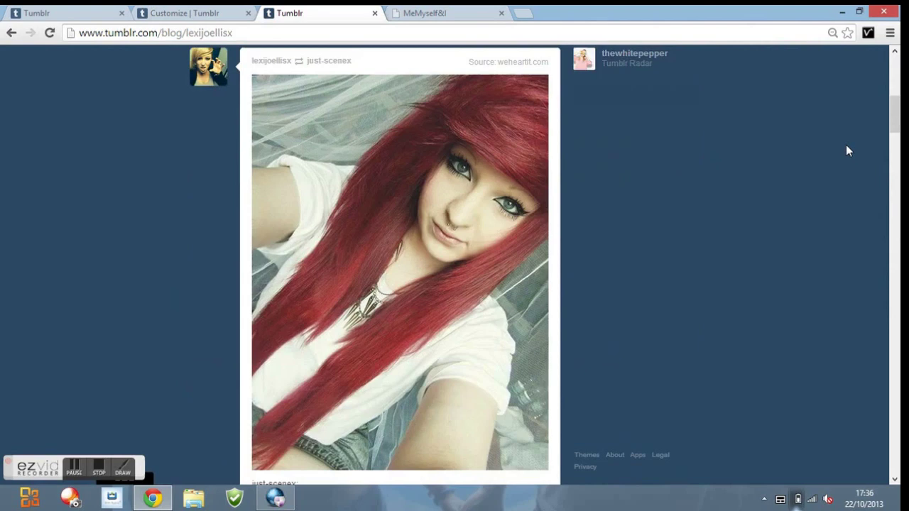
{"action": "scroll", "coordinate": [846, 146], "scroll_direction": "down", "scroll_amount": 15}
{"action": "scroll", "coordinate": [846, 147], "scroll_direction": "down", "scroll_amount": 15}
{"action": "scroll", "coordinate": [846, 151], "scroll_direction": "down", "scroll_amount": 10}
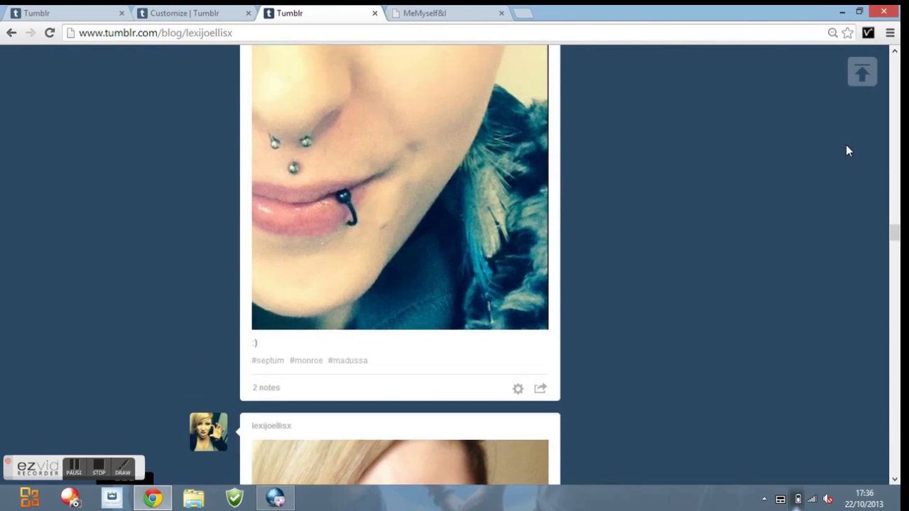
{"action": "scroll", "coordinate": [846, 151], "scroll_direction": "down", "scroll_amount": 5}
{"action": "scroll", "coordinate": [847, 150], "scroll_direction": "down", "scroll_amount": 3}
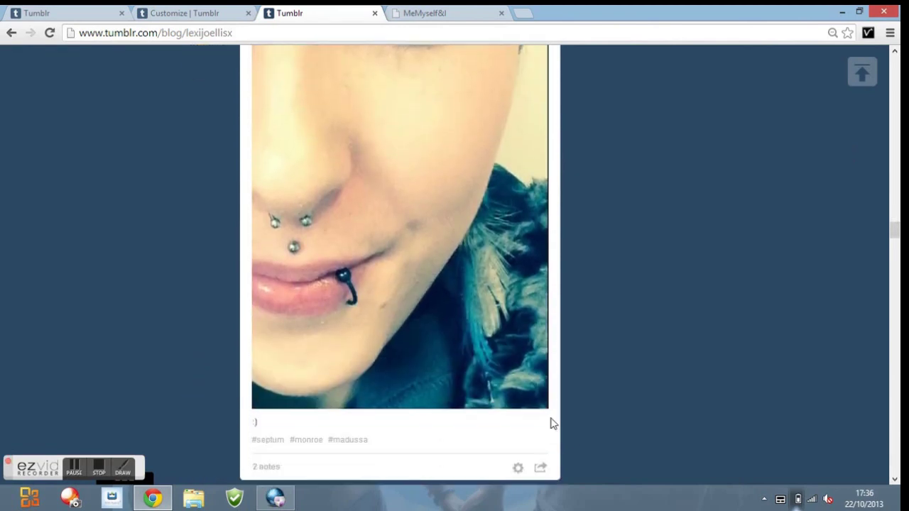
{"action": "left_click", "coordinate": [518, 469]}
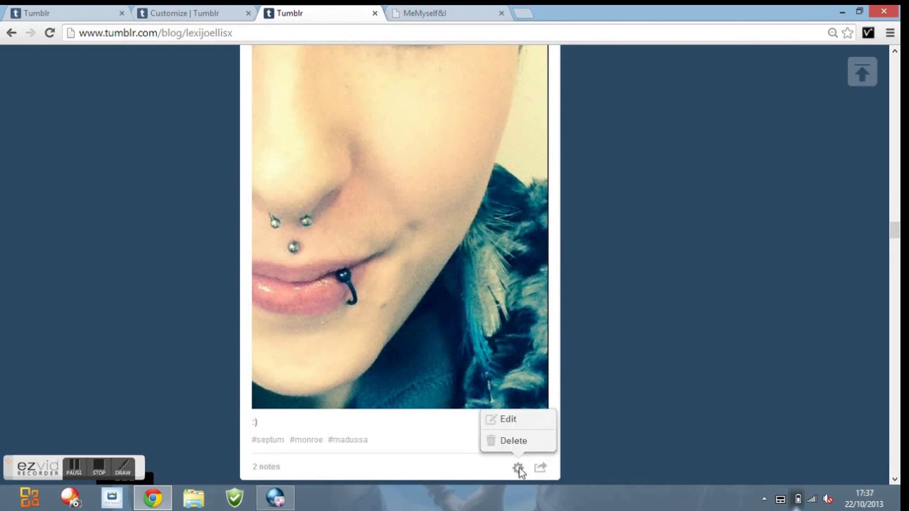
{"action": "left_click", "coordinate": [519, 424]}
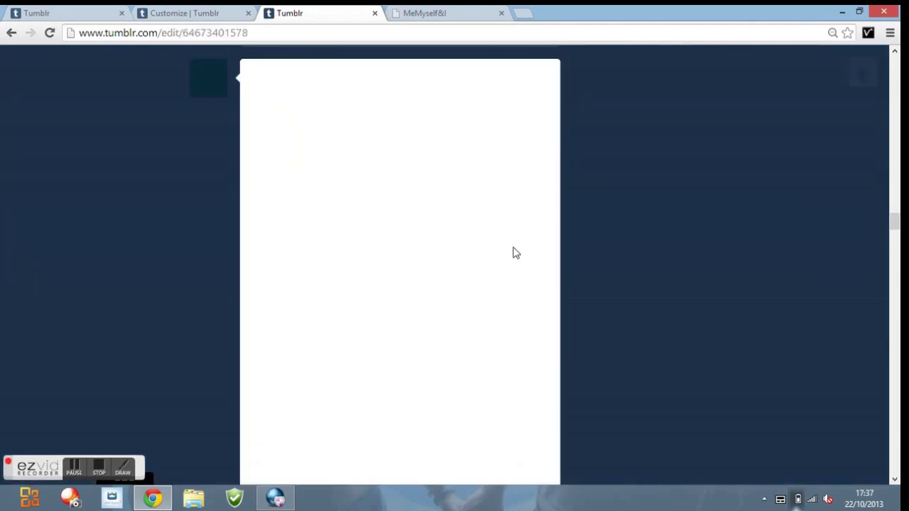
{"action": "left_click_drag", "start_coordinate": [896, 229], "coordinate": [897, 240]}
{"action": "left_click", "coordinate": [490, 253]}
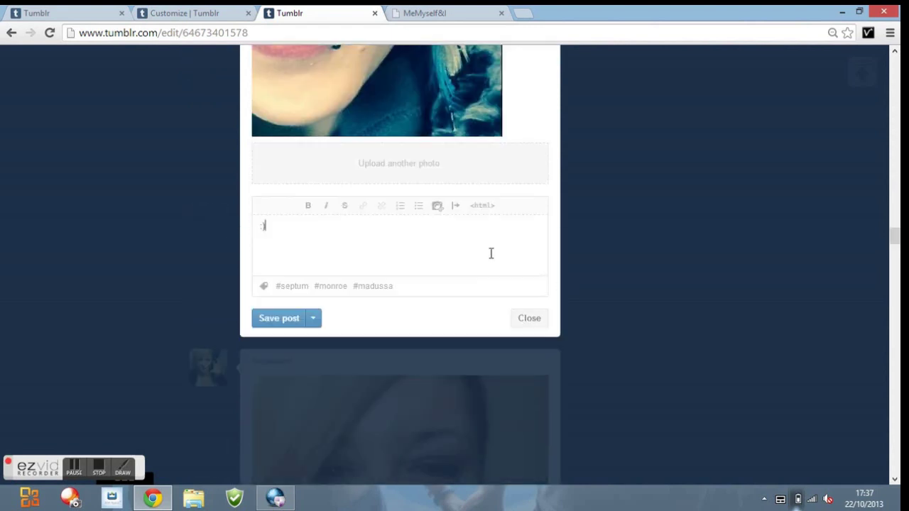
{"action": "left_click", "coordinate": [407, 286]}
{"action": "type", "text": "self"}
{"action": "key", "text": "Return"}
{"action": "left_click", "coordinate": [262, 323]}
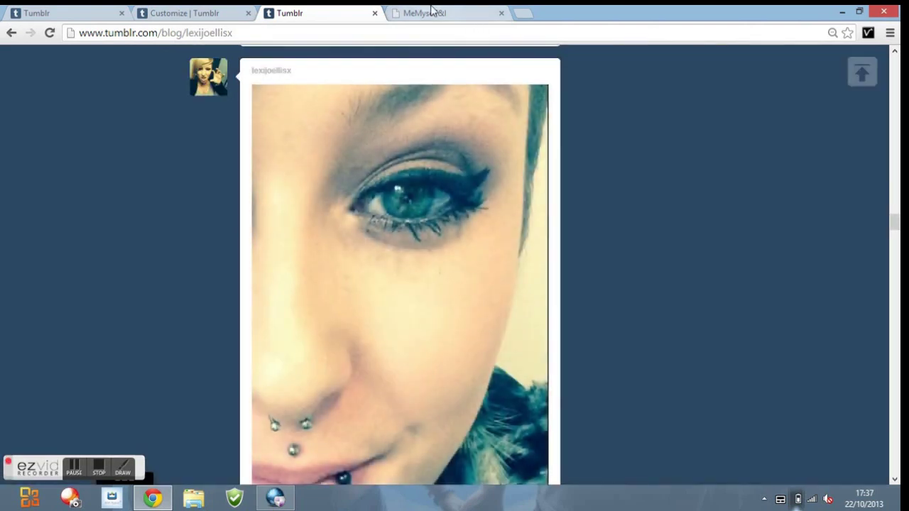
On the live blog, change the address ending from /tagged/selfx to /tagged/self and load the page of tagged posts
{"action": "left_click", "coordinate": [430, 11]}
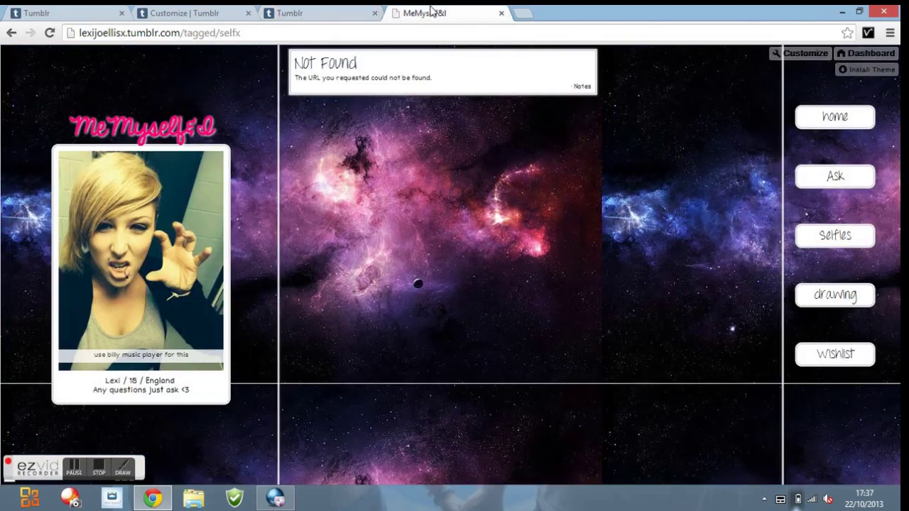
{"action": "left_click", "coordinate": [249, 29]}
{"action": "left_click", "coordinate": [250, 28]}
{"action": "key", "text": "BackSpace"}
{"action": "key", "text": "Return"}
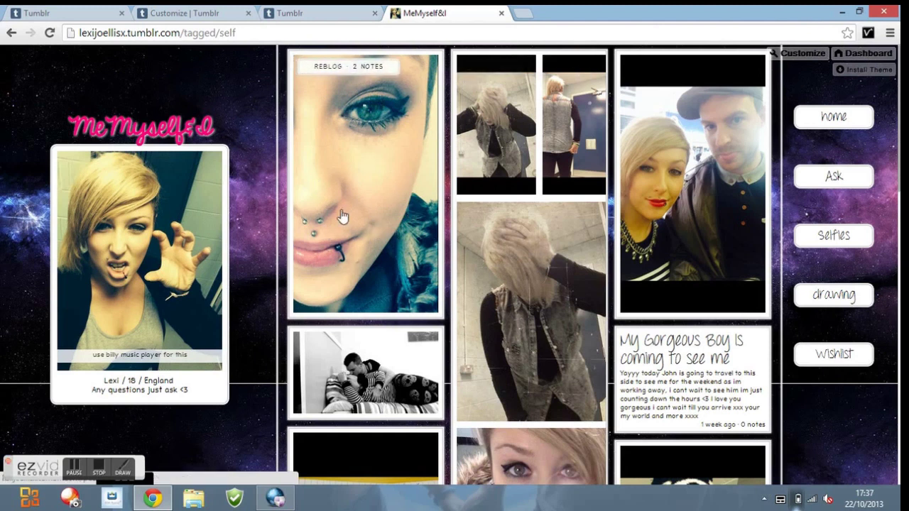
Return to the theme customizer and open the /self page's redirect settings
{"action": "left_click", "coordinate": [290, 11]}
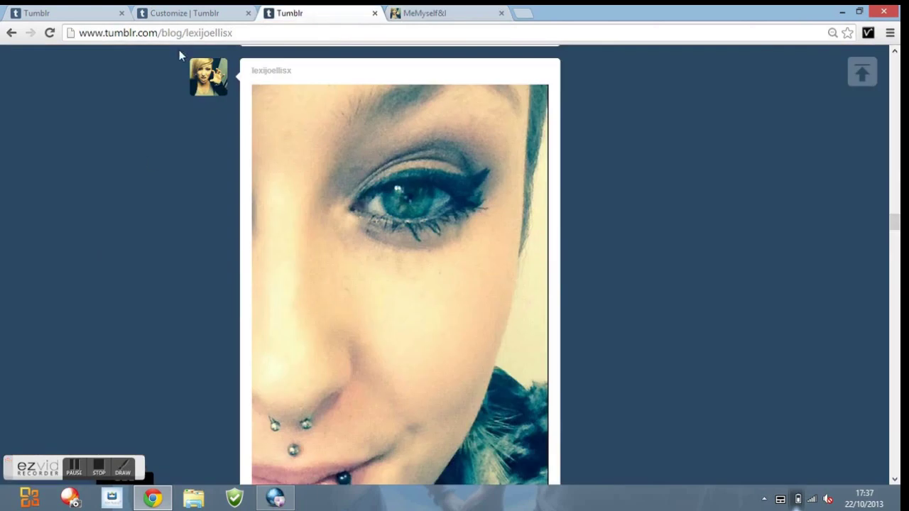
{"action": "left_click", "coordinate": [179, 11]}
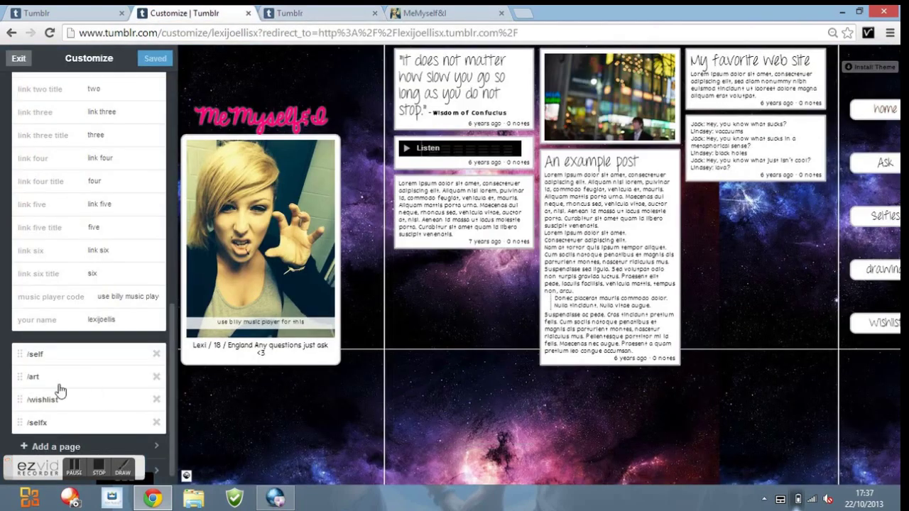
{"action": "left_click", "coordinate": [41, 363]}
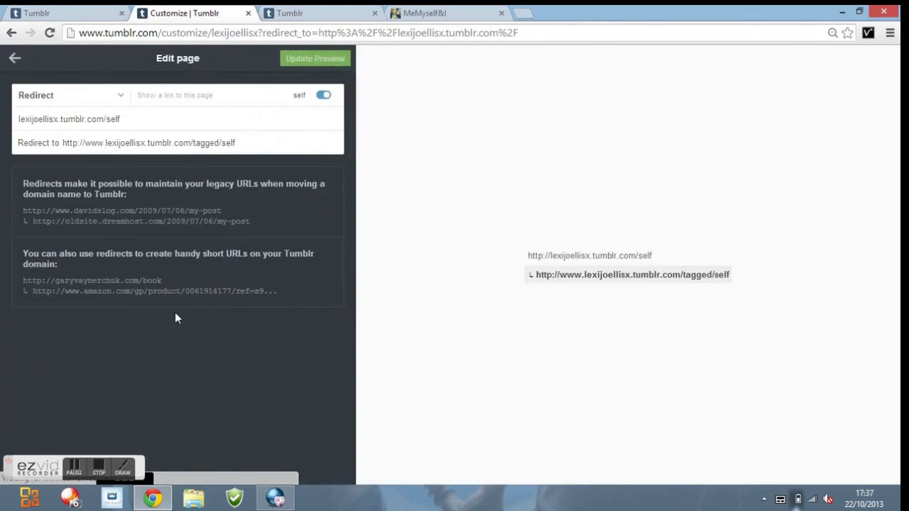